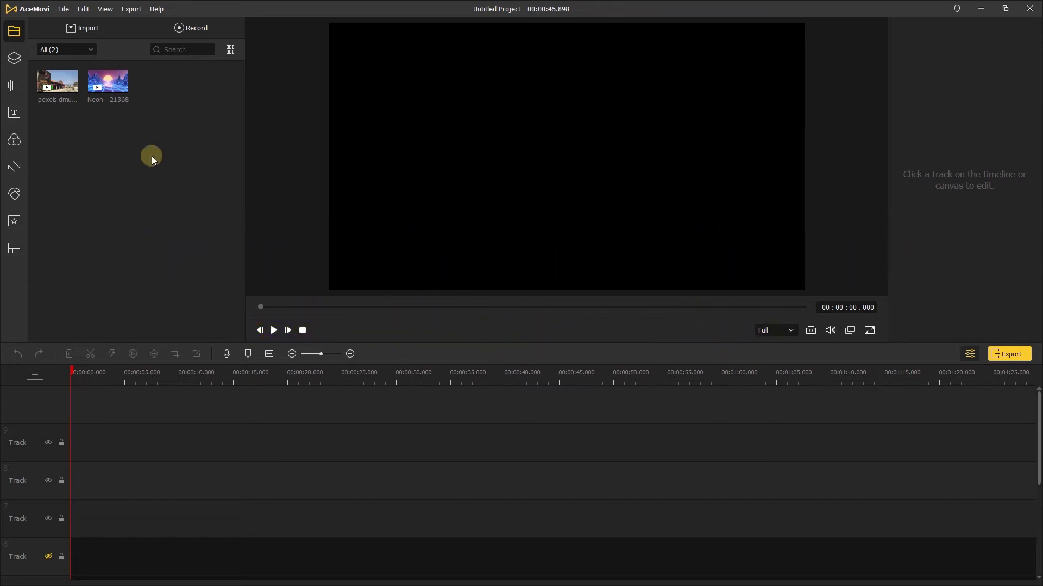
# - Add the green-screen street clip, unhide tracks 5 and 6, and move the clip up to track 7
pyautogui.click(72, 88)
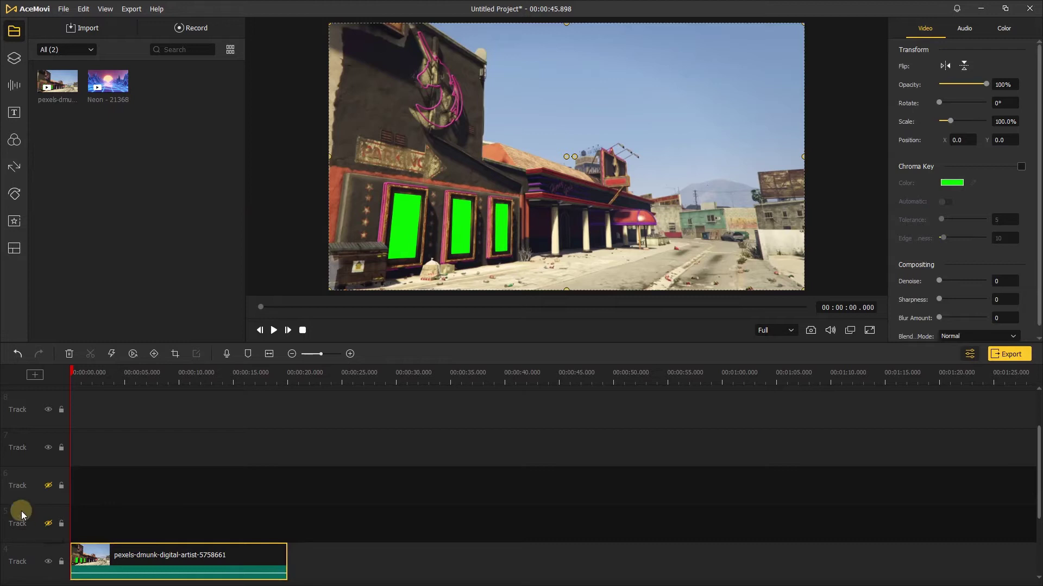
pyautogui.click(48, 486)
pyautogui.click(49, 523)
pyautogui.moveTo(120, 552); pyautogui.dragTo(120, 443)
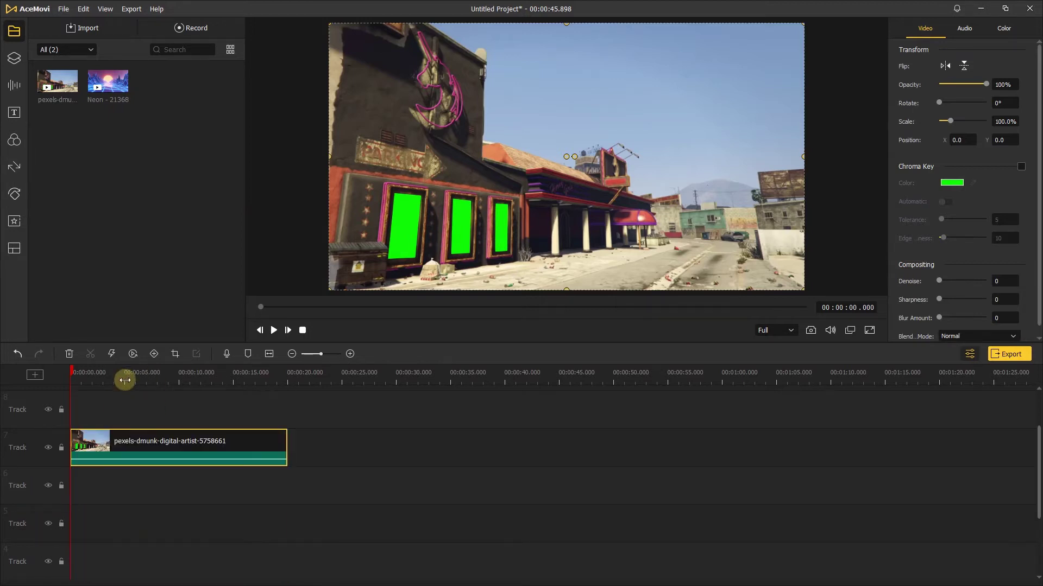
pyautogui.moveTo(125, 380); pyautogui.dragTo(344, 382)
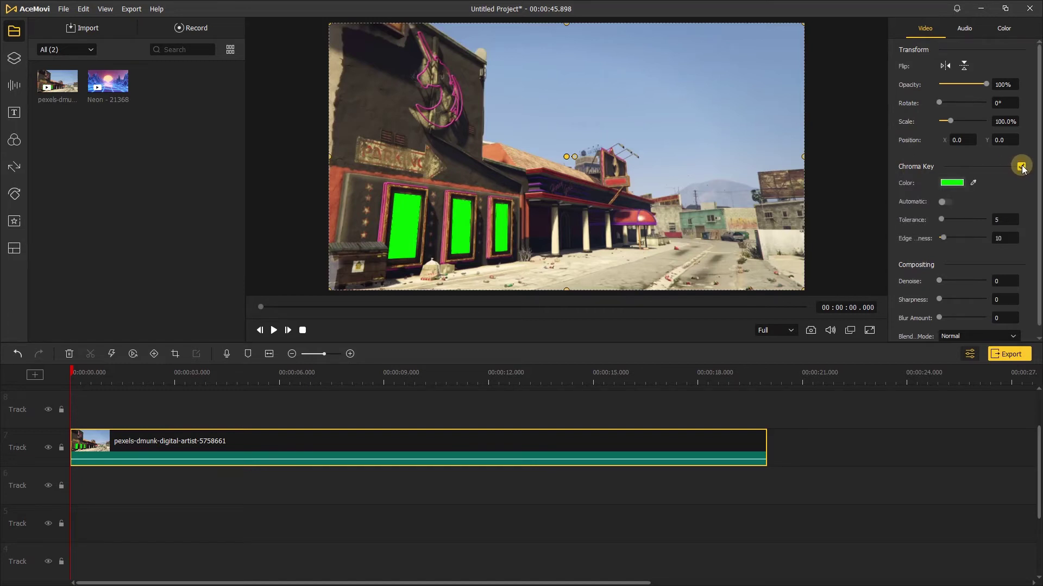
# - Sample the green door panels with the chroma key eyedropper and raise tolerance to 32
pyautogui.click(974, 183)
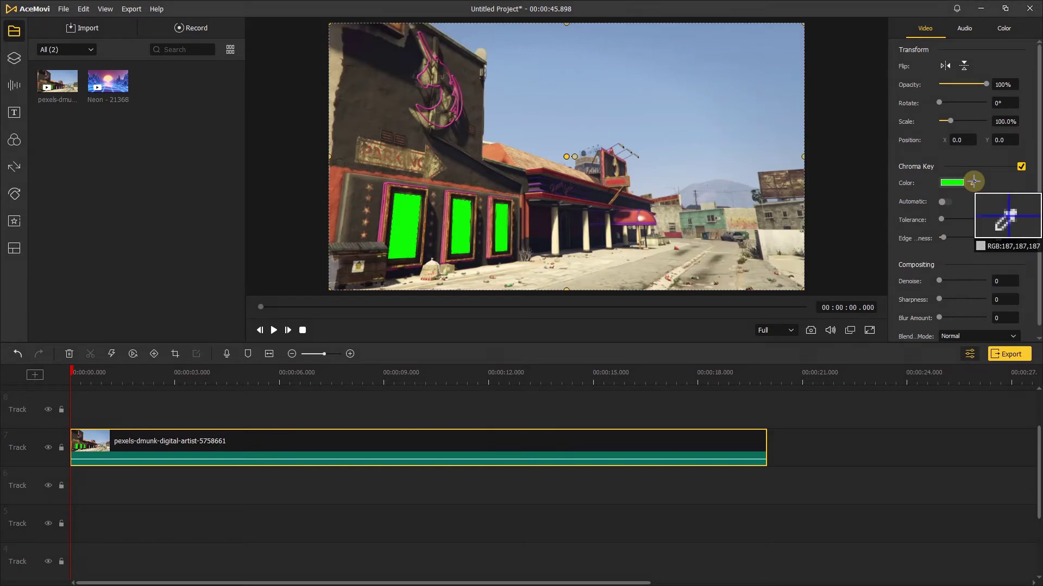
pyautogui.click(500, 217)
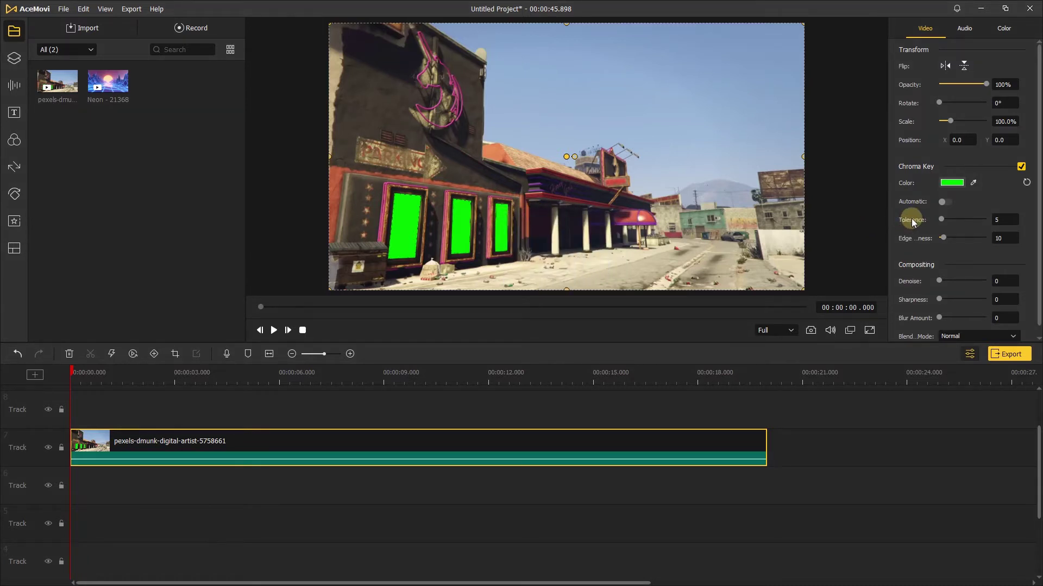
pyautogui.moveTo(941, 220)
pyautogui.mouseDown()
pyautogui.moveTo(986, 220)
pyautogui.moveTo(954, 219)
pyautogui.mouseUp()
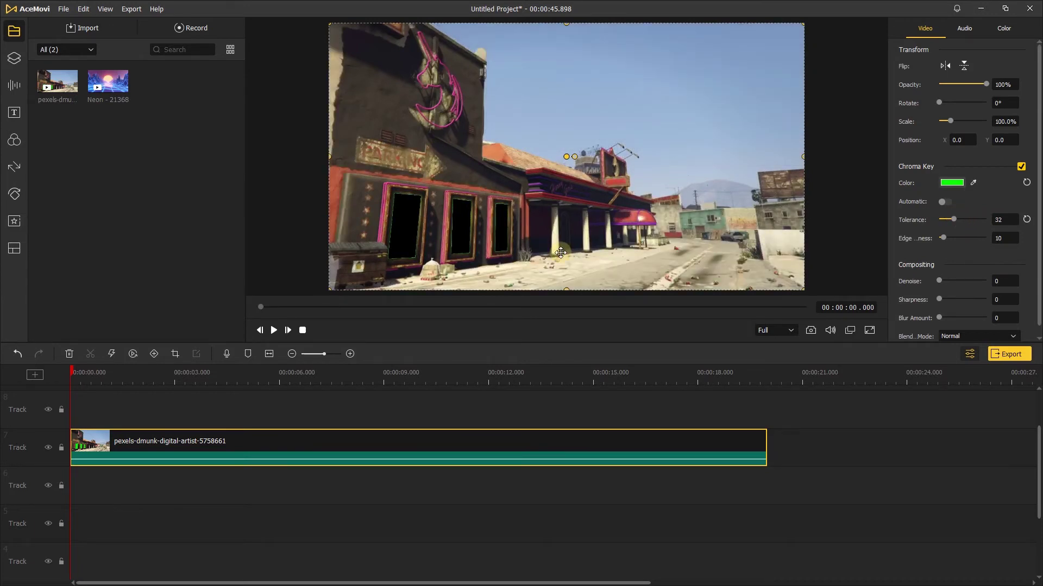
# - Add the Neon clip on track 6 and trim the street clip to its length
pyautogui.click(123, 87)
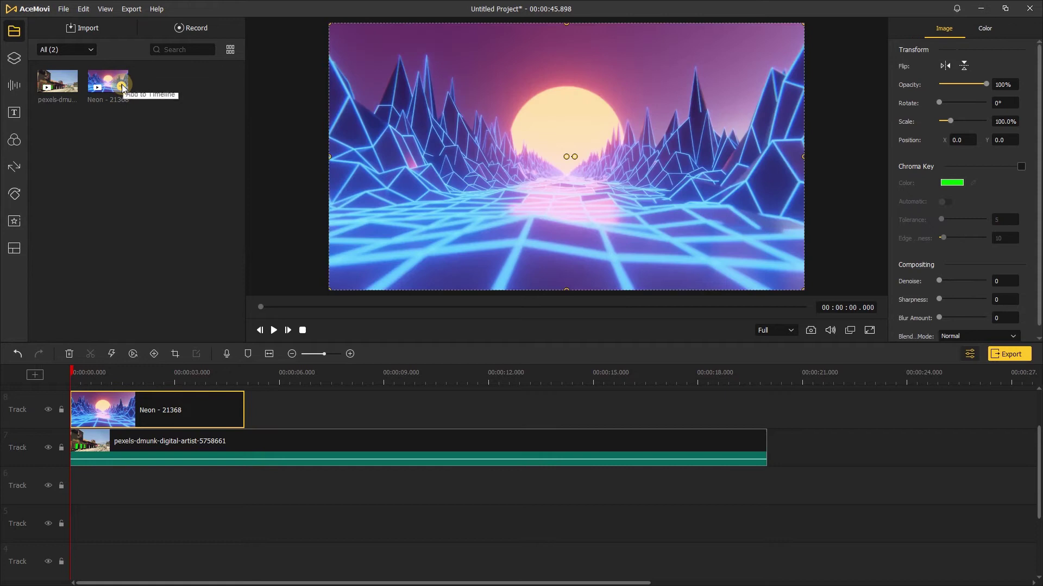
pyautogui.moveTo(130, 408); pyautogui.dragTo(98, 470)
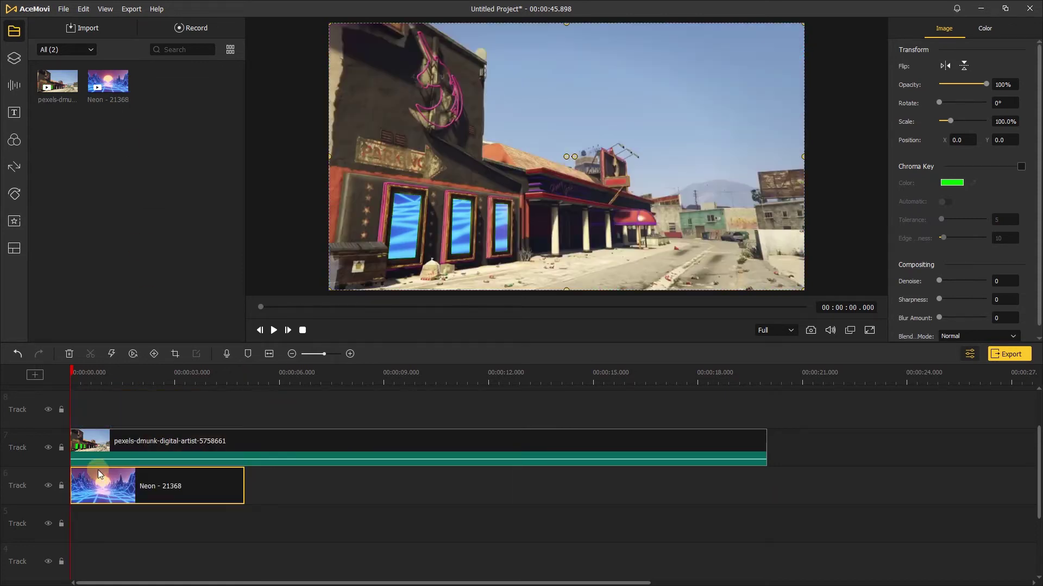
pyautogui.moveTo(766, 441); pyautogui.dragTo(243, 436)
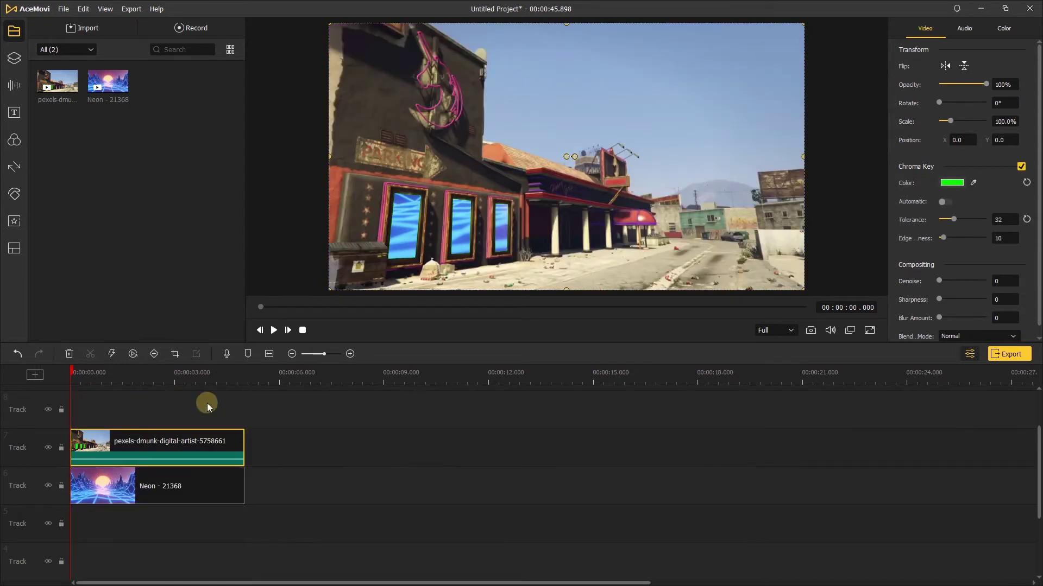
pyautogui.moveTo(185, 380); pyautogui.dragTo(521, 391)
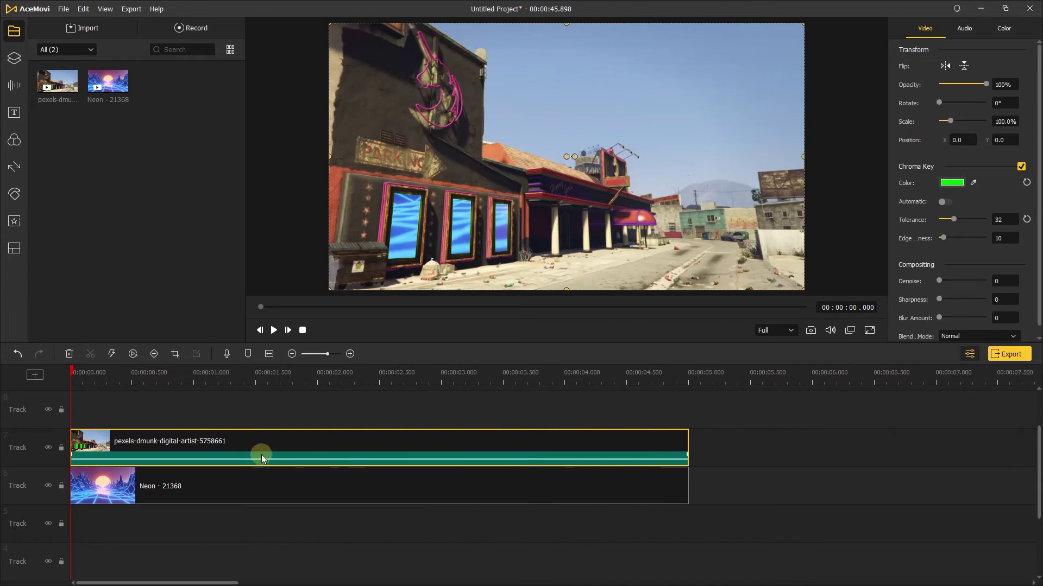
# - Lock track 7 and scale the Neon clip to 27.5% behind the doors
pyautogui.click(266, 486)
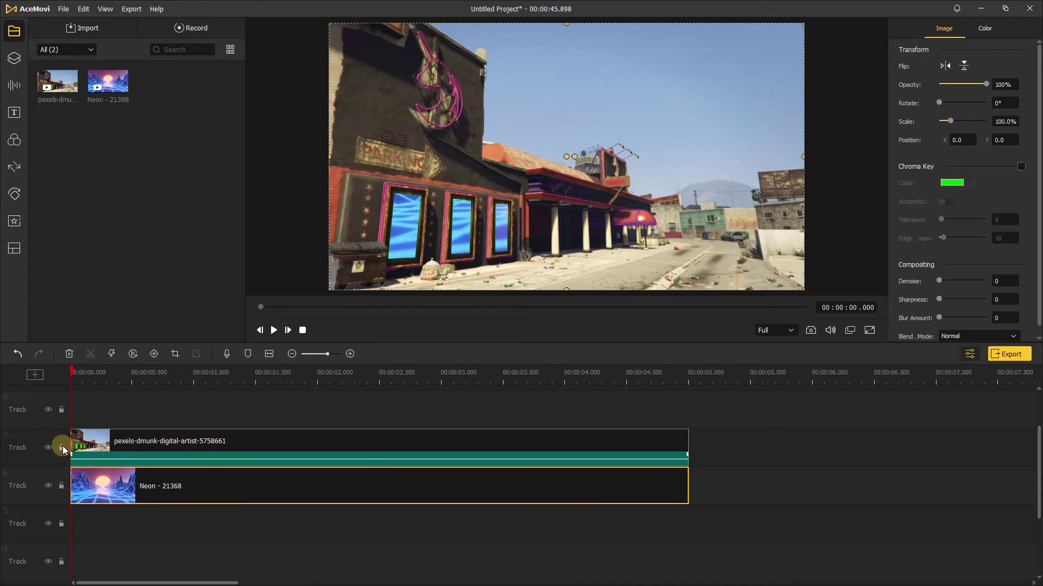
pyautogui.click(62, 448)
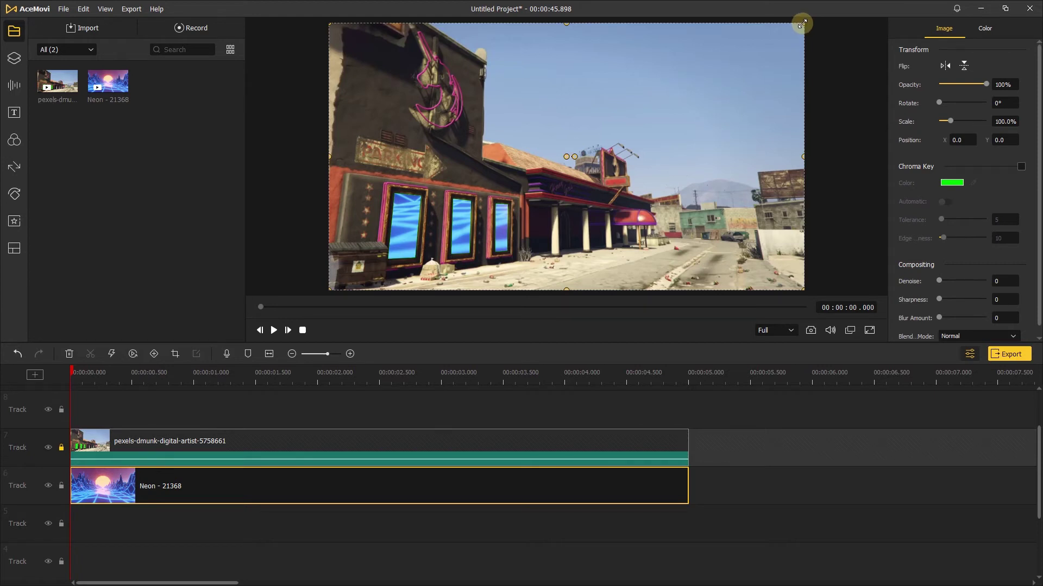
pyautogui.moveTo(802, 24); pyautogui.dragTo(478, 206)
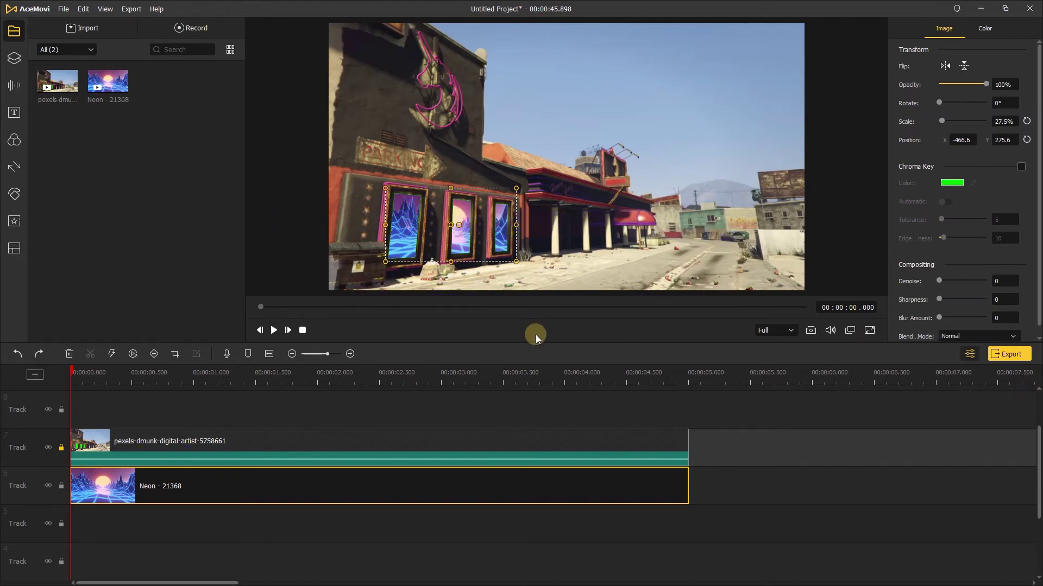
# - Keyframe the Neon clip at 0.983 s and 0.456 s, with 0% opacity at 0.456 s
pyautogui.scroll(-1, 124, 440)
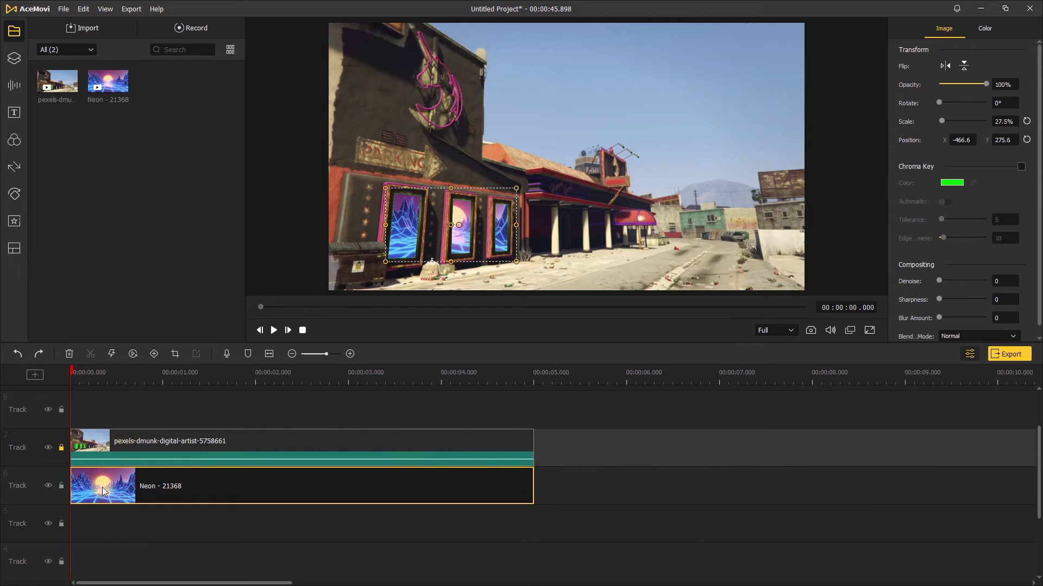
pyautogui.moveTo(118, 373); pyautogui.dragTo(162, 376)
pyautogui.click(154, 354)
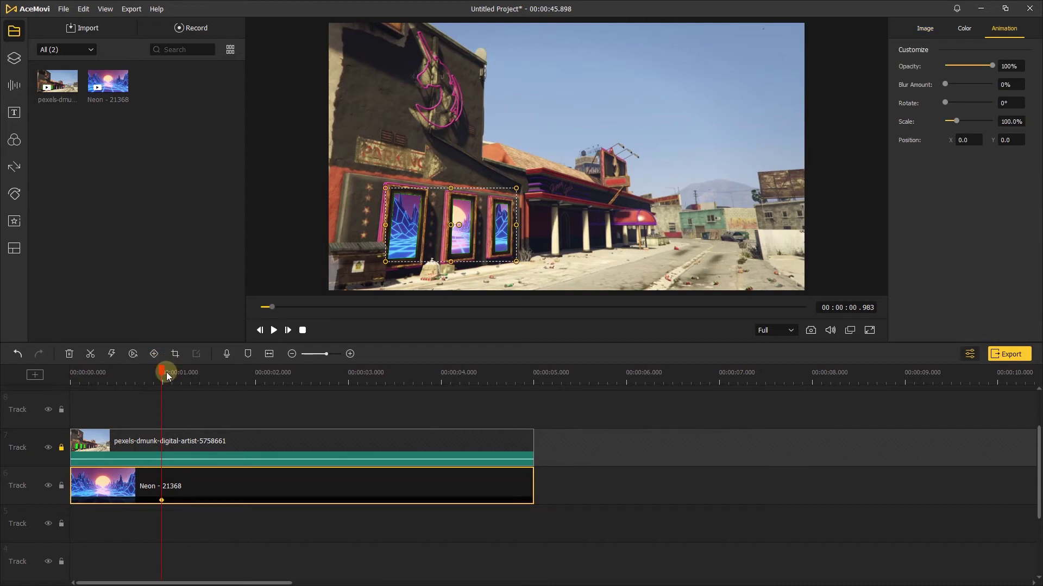
pyautogui.moveTo(162, 373); pyautogui.dragTo(113, 373)
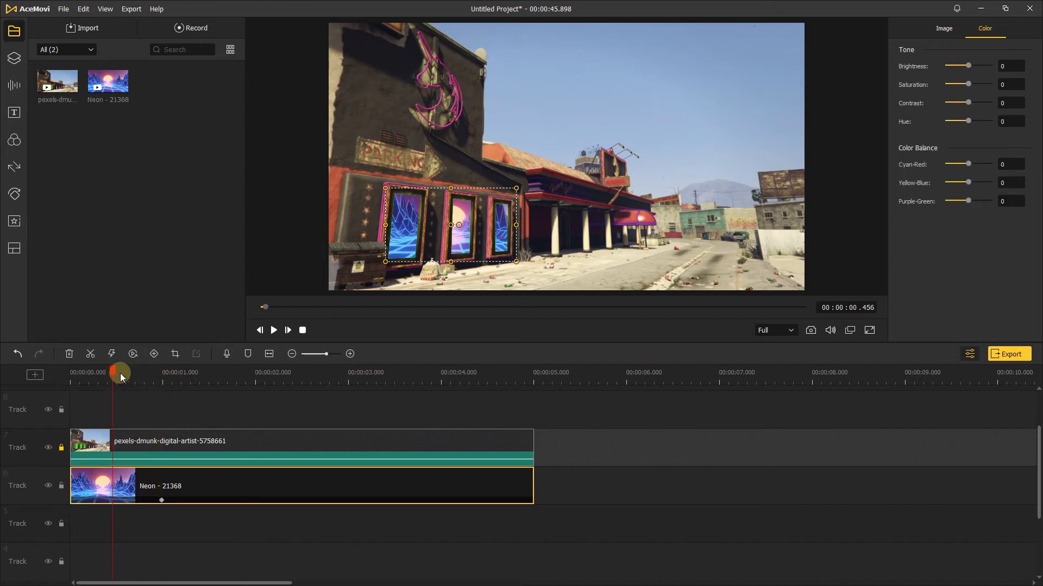
pyautogui.click(154, 354)
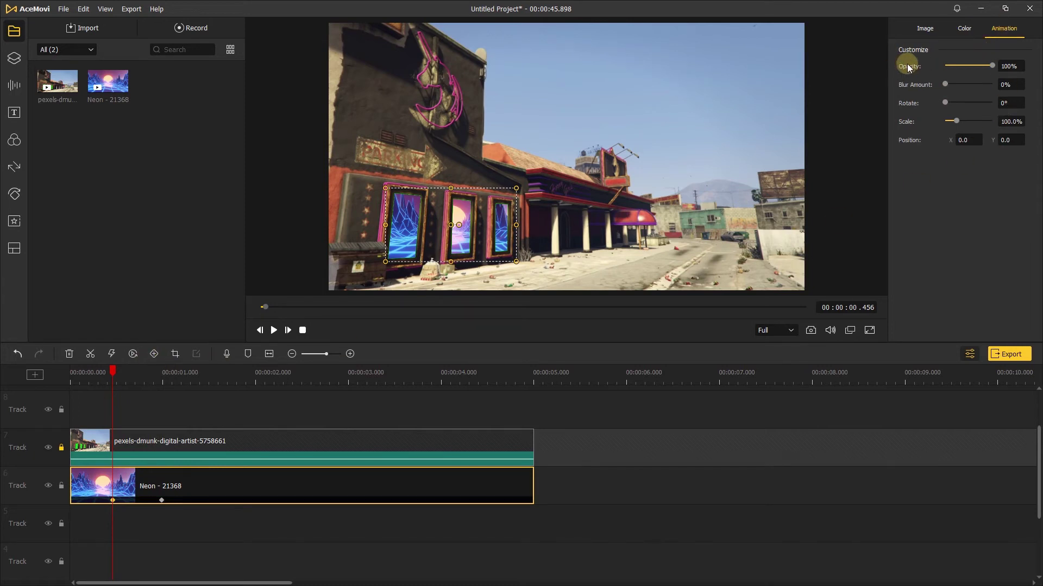
pyautogui.moveTo(992, 66); pyautogui.dragTo(941, 67)
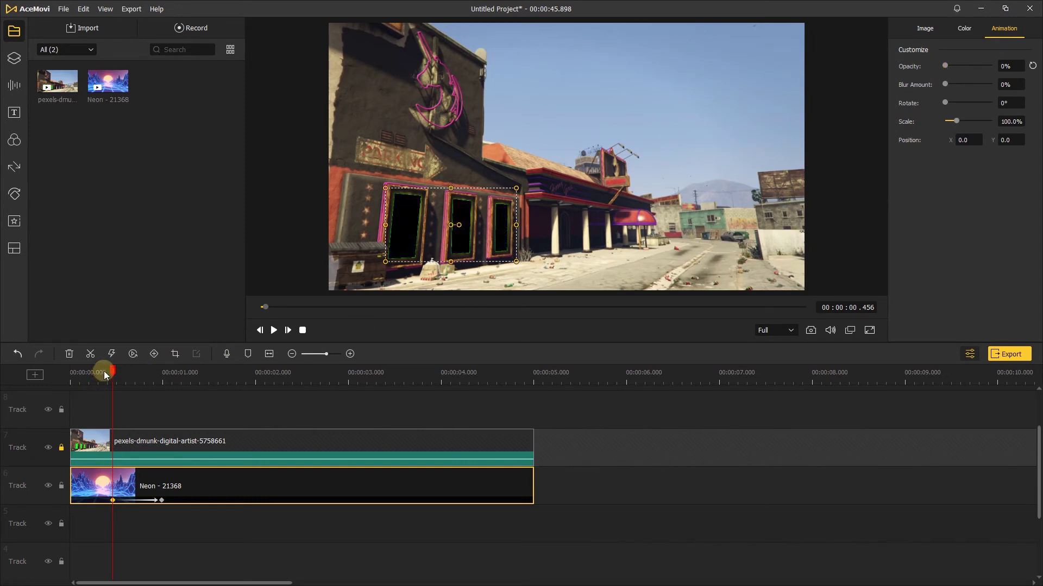
# - Rewind to the start and play back the neon fade-in
pyautogui.click(105, 372)
pyautogui.click(290, 339)
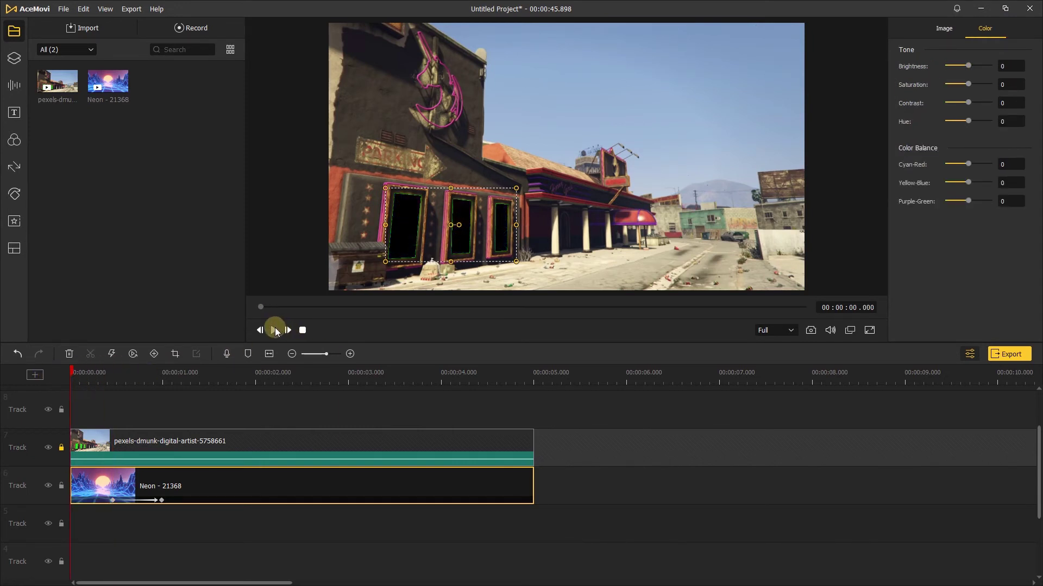
pyautogui.click(275, 330)
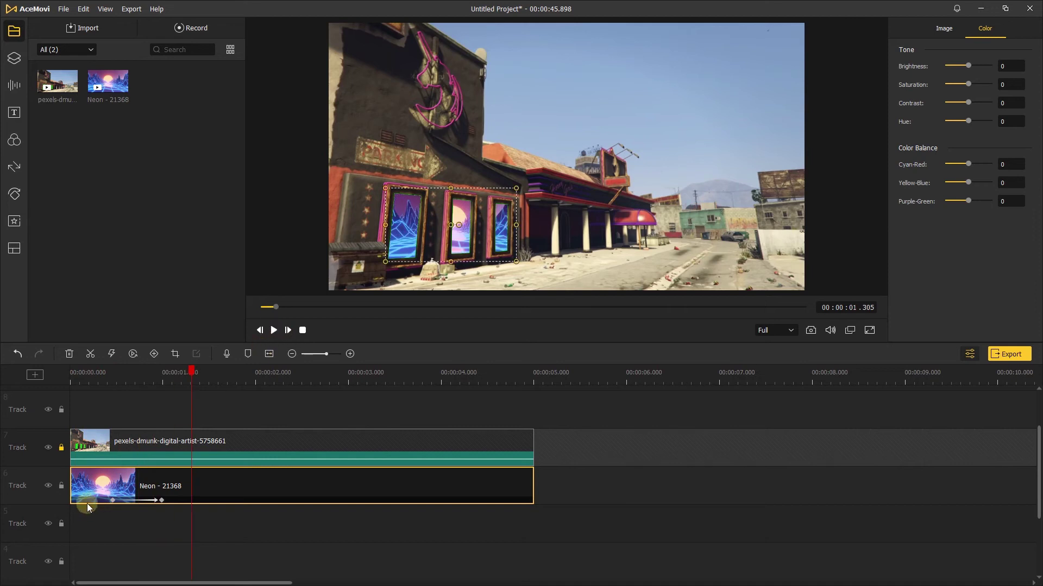
# - Add keyframes to the street clip at about 1.15 s and 1.99 s
pyautogui.moveTo(188, 375); pyautogui.dragTo(172, 372)
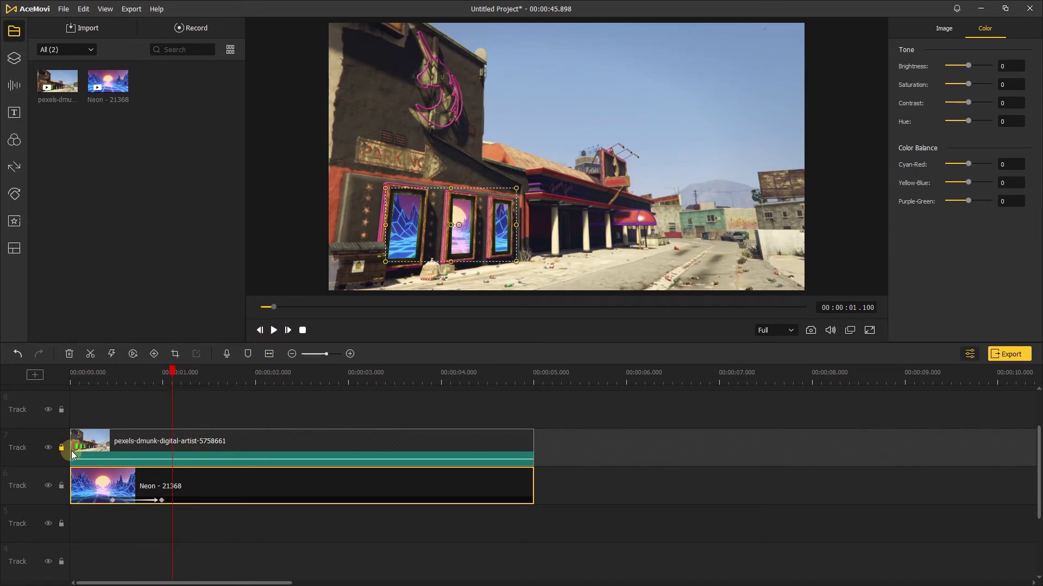
pyautogui.click(87, 444)
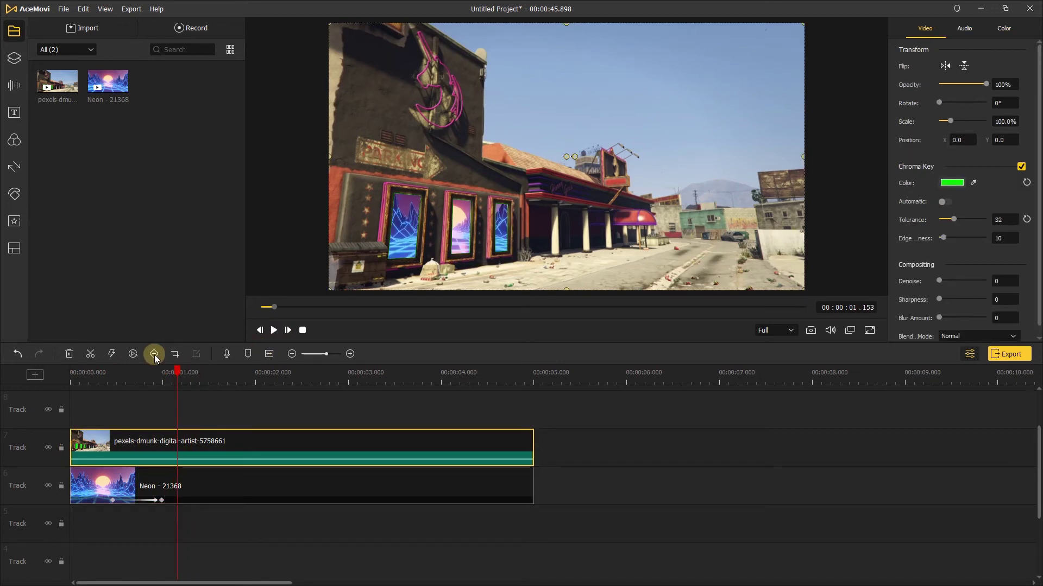
pyautogui.click(154, 354)
pyautogui.moveTo(177, 369); pyautogui.dragTo(255, 373)
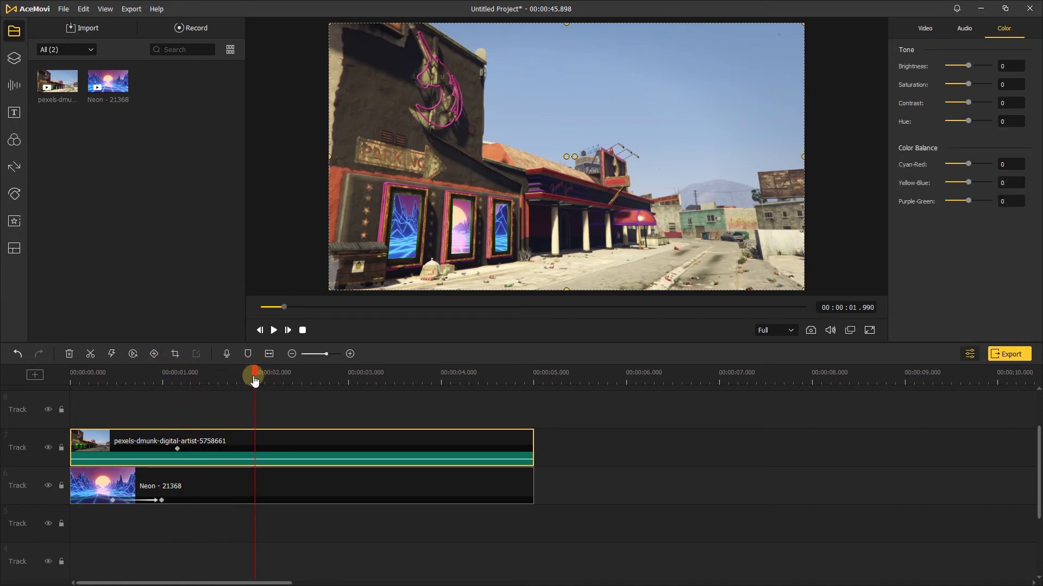
pyautogui.click(154, 354)
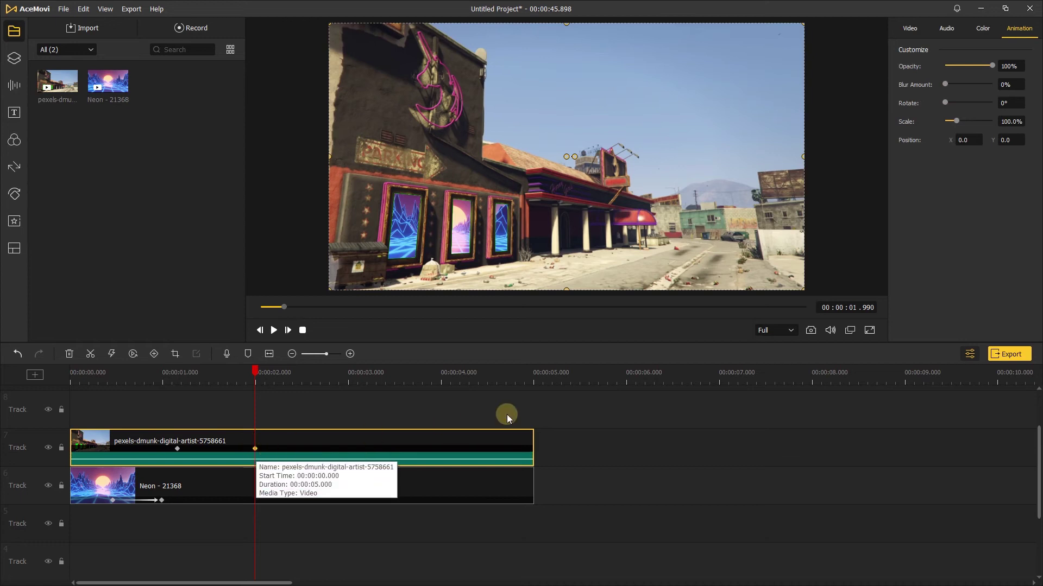
# - At the second keyframe, scale the street clip to 229.9% onto the doors with 0% opacity
pyautogui.moveTo(949, 124); pyautogui.dragTo(967, 121)
pyautogui.click(580, 148)
pyautogui.moveTo(580, 148); pyautogui.dragTo(819, 14)
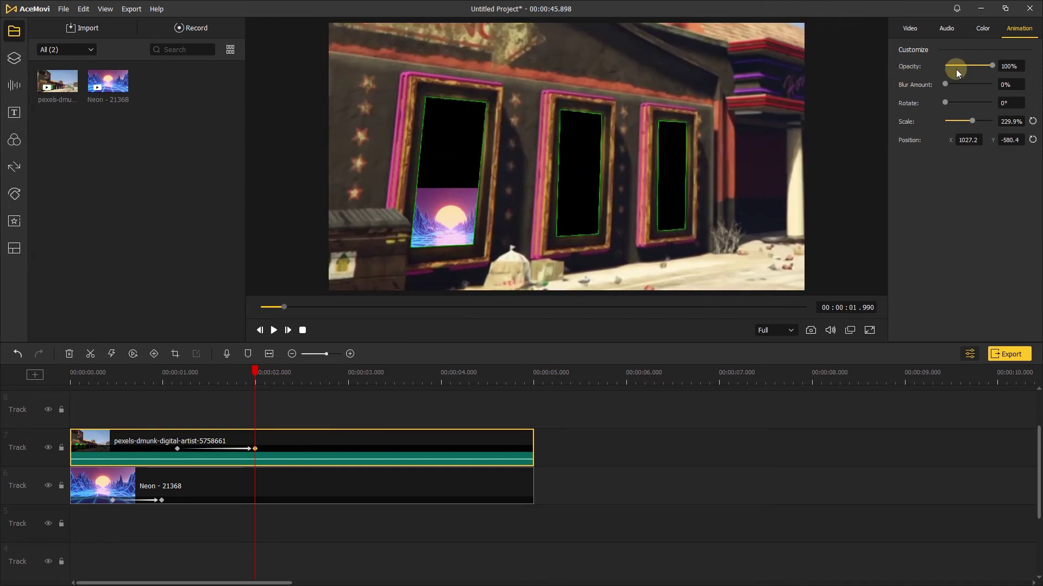
pyautogui.moveTo(992, 66); pyautogui.dragTo(938, 64)
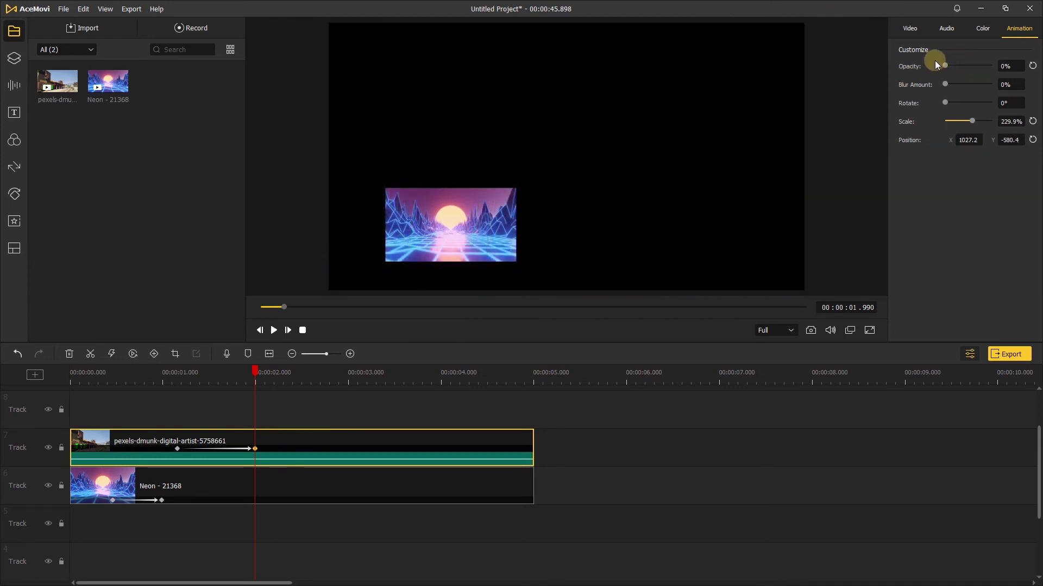
# - Lock the street clip's track 7 and add a Neon clip keyframe at about 1.16 s
pyautogui.click(84, 450)
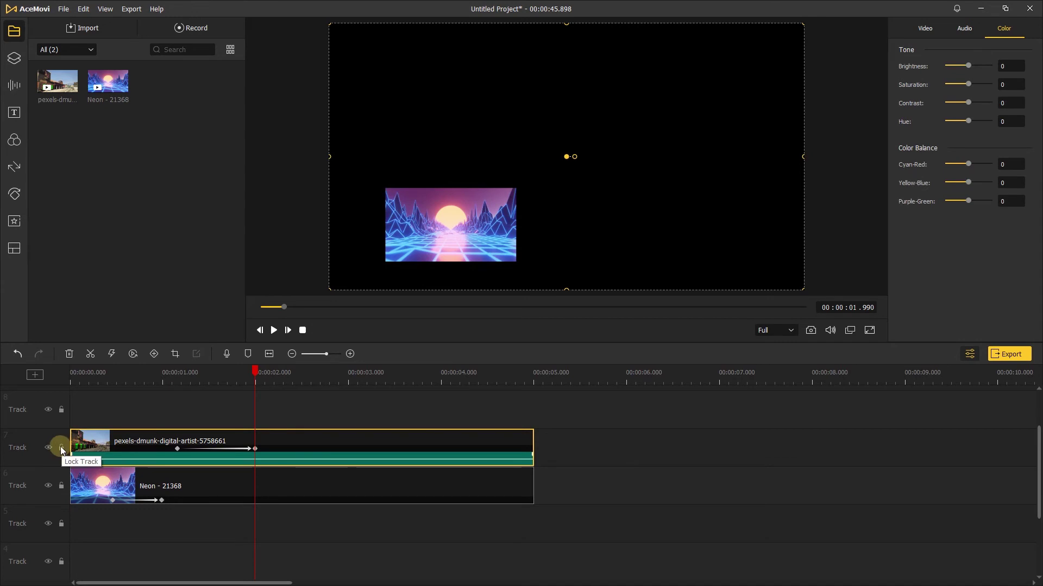
pyautogui.click(60, 446)
pyautogui.click(161, 491)
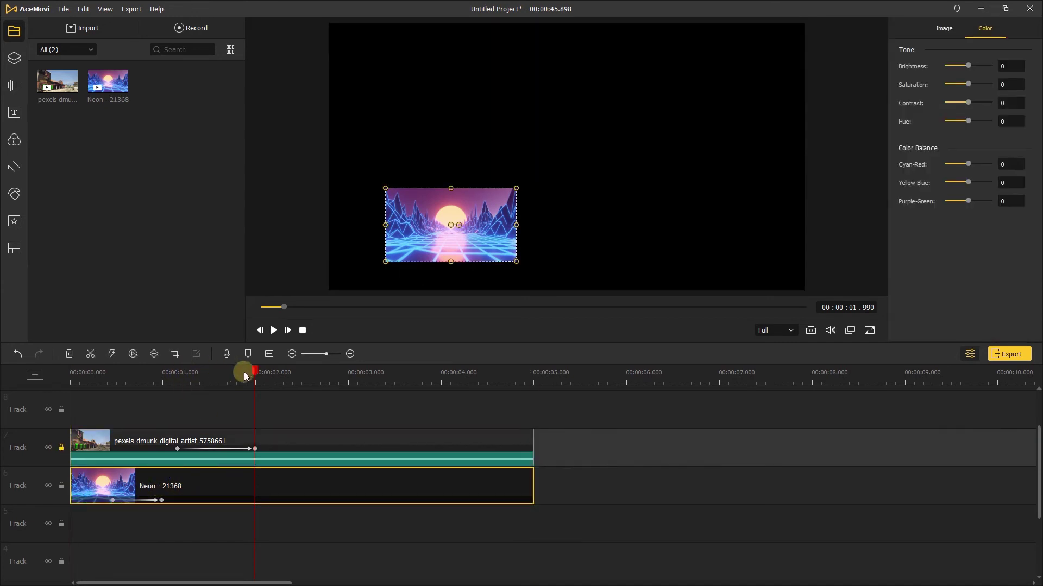
pyautogui.moveTo(254, 371); pyautogui.dragTo(177, 375)
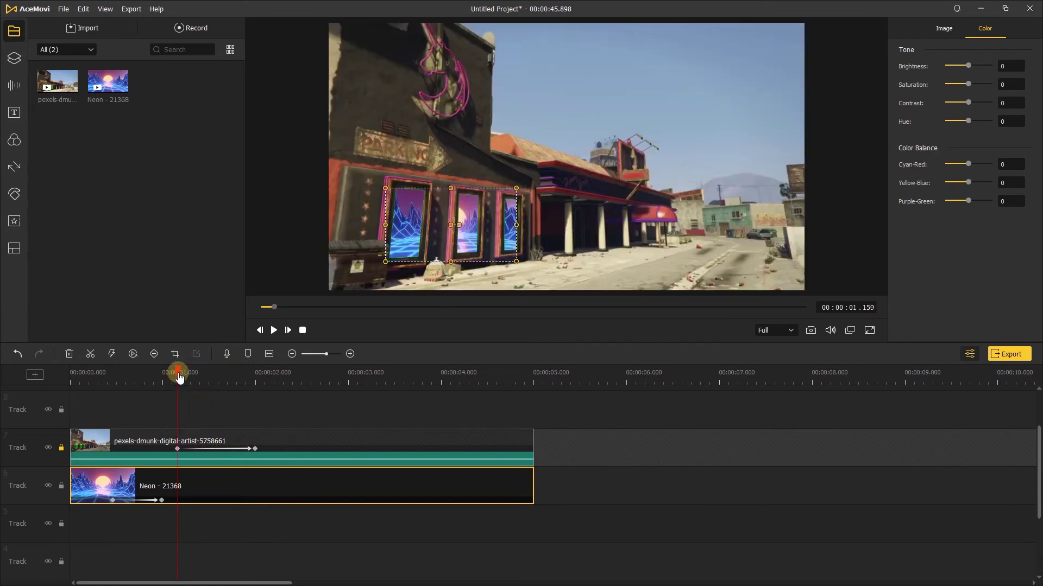
pyautogui.click(180, 468)
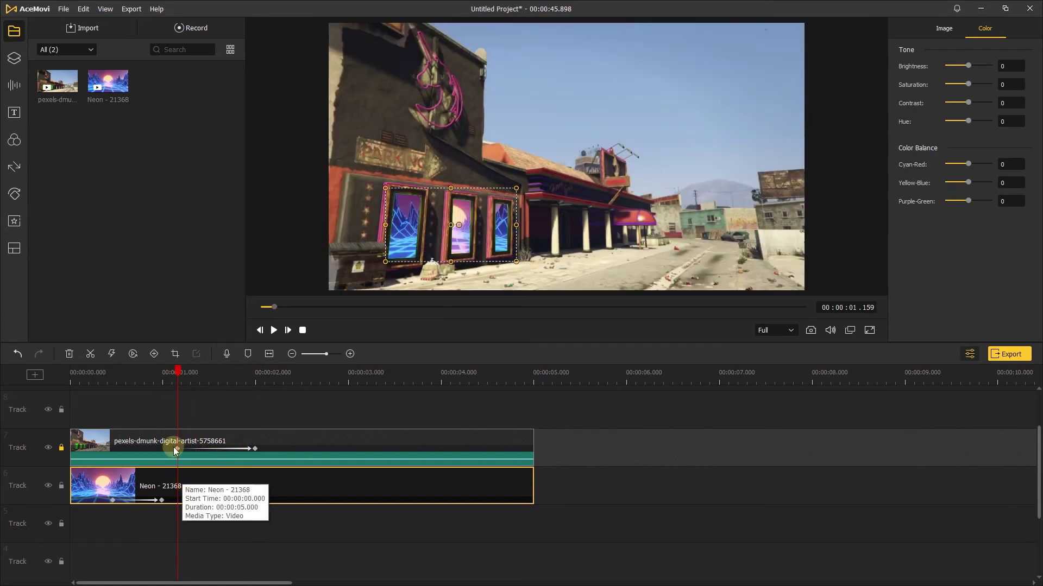
pyautogui.click(187, 487)
pyautogui.click(187, 488)
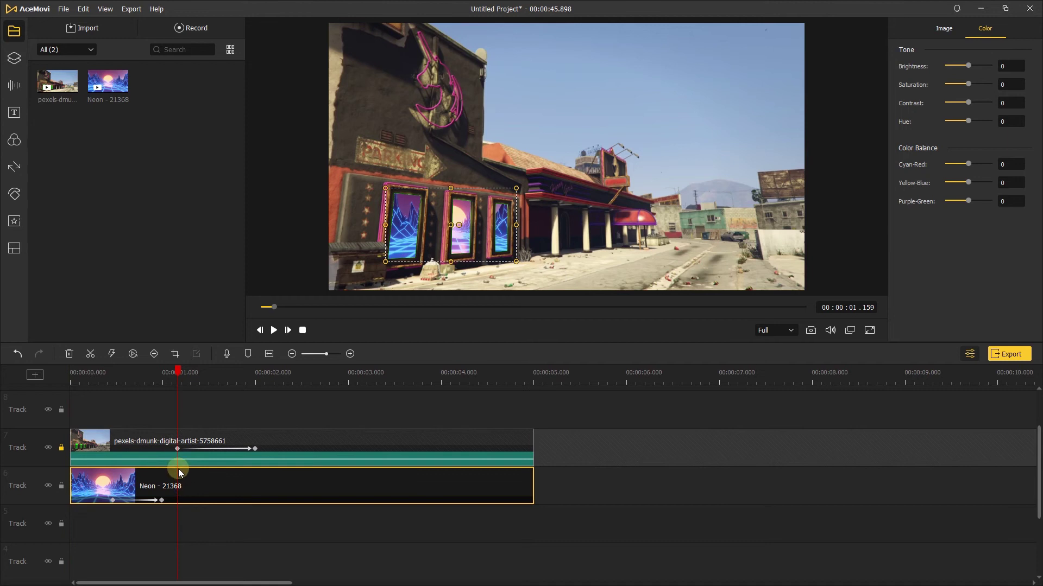
pyautogui.click(154, 354)
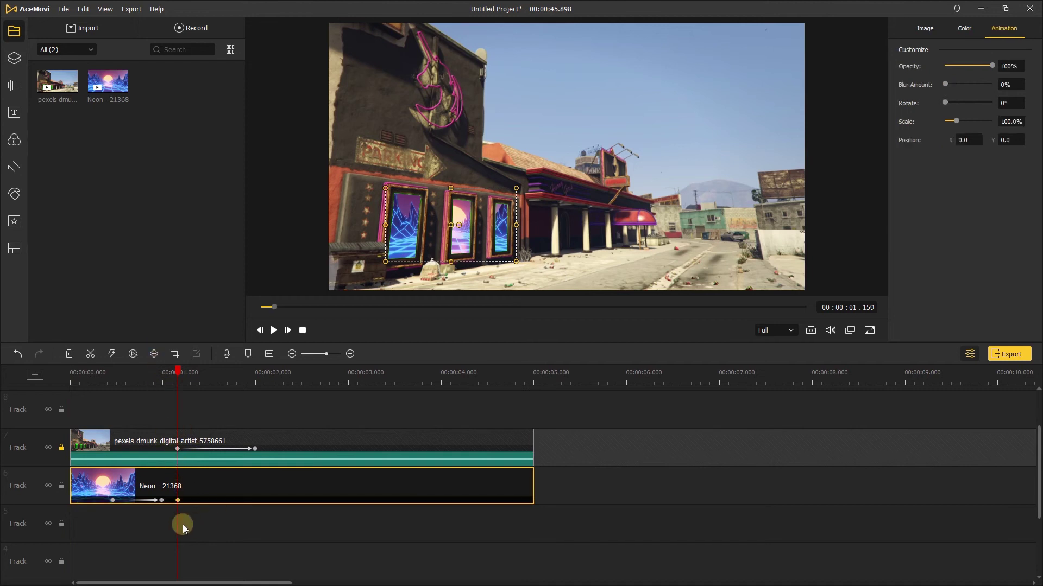
# - Add a Neon keyframe at 1.99 s, scaling it to 363.5% centred to fill the frame
pyautogui.moveTo(180, 372); pyautogui.dragTo(255, 388)
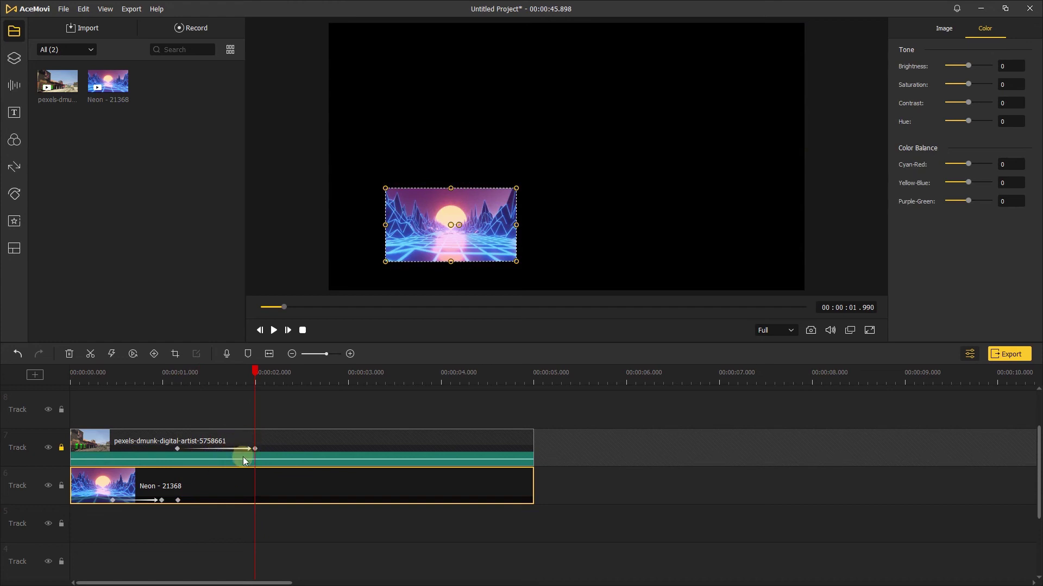
pyautogui.click(154, 354)
pyautogui.moveTo(516, 188); pyautogui.dragTo(664, 140)
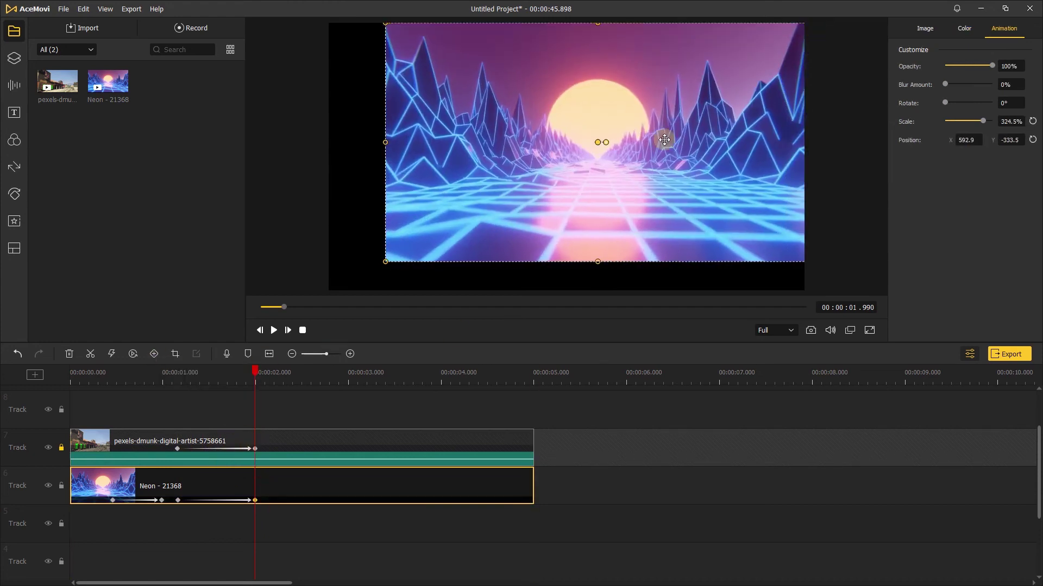
pyautogui.moveTo(587, 151); pyautogui.dragTo(540, 165)
pyautogui.moveTo(763, 39); pyautogui.dragTo(808, 33)
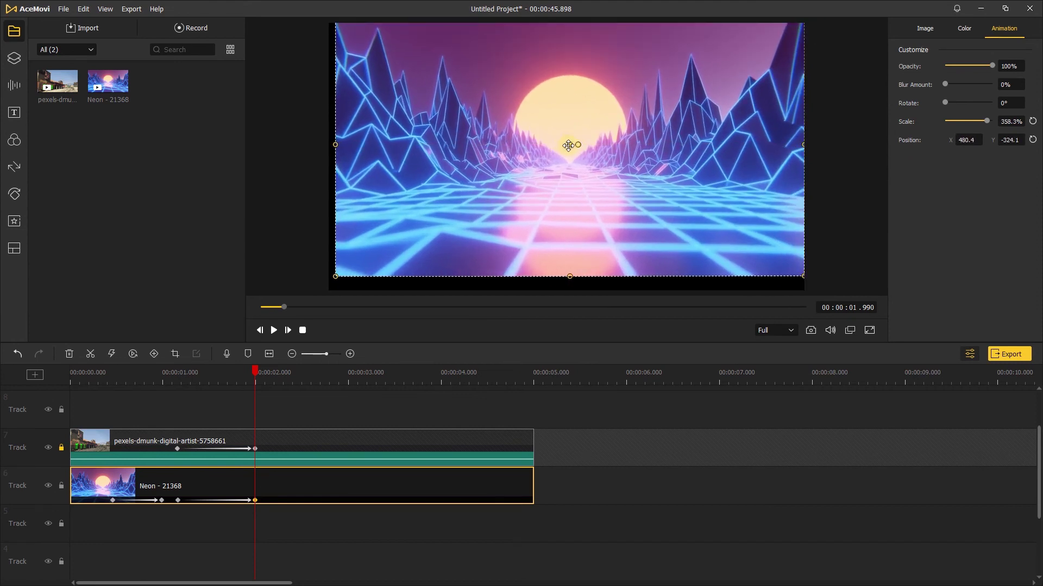
pyautogui.moveTo(568, 145); pyautogui.dragTo(561, 156)
pyautogui.moveTo(798, 284); pyautogui.dragTo(780, 278)
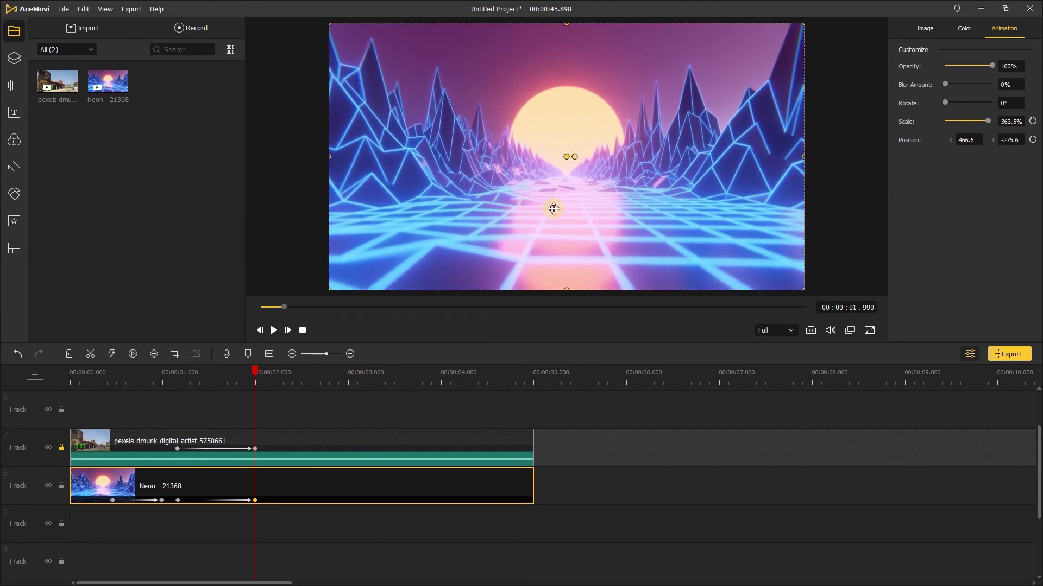
pyautogui.moveTo(253, 371); pyautogui.dragTo(61, 374)
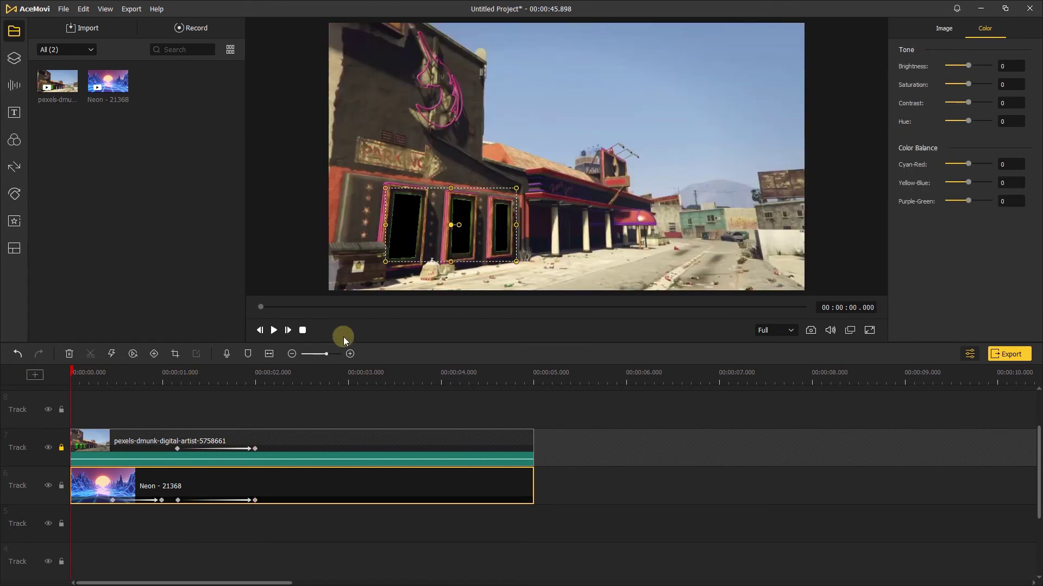
# - Preview, then shift both clips' ending keyframes earlier to about 1.86 s and replay
pyautogui.click(274, 331)
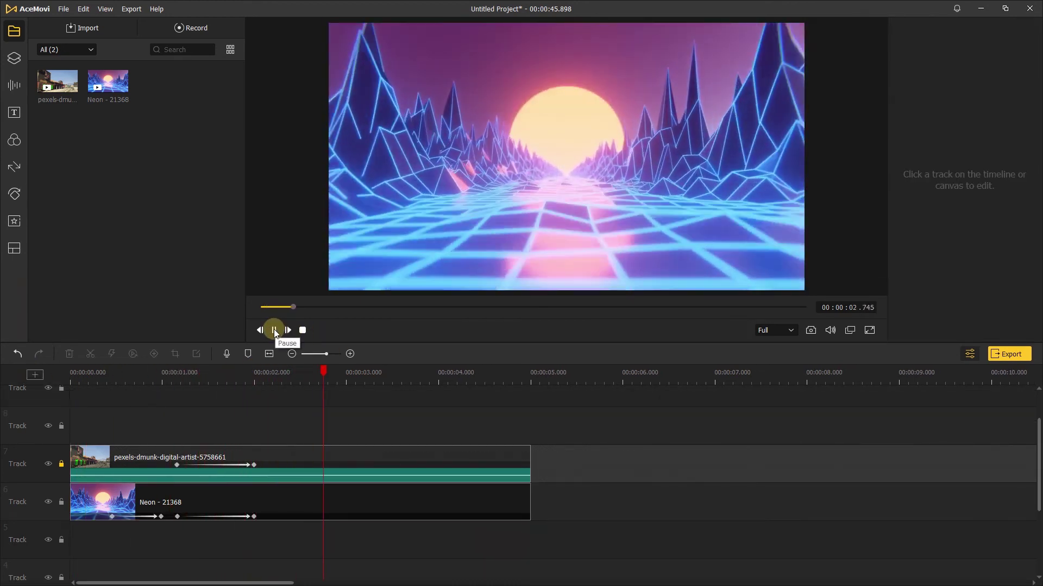
pyautogui.click(253, 461)
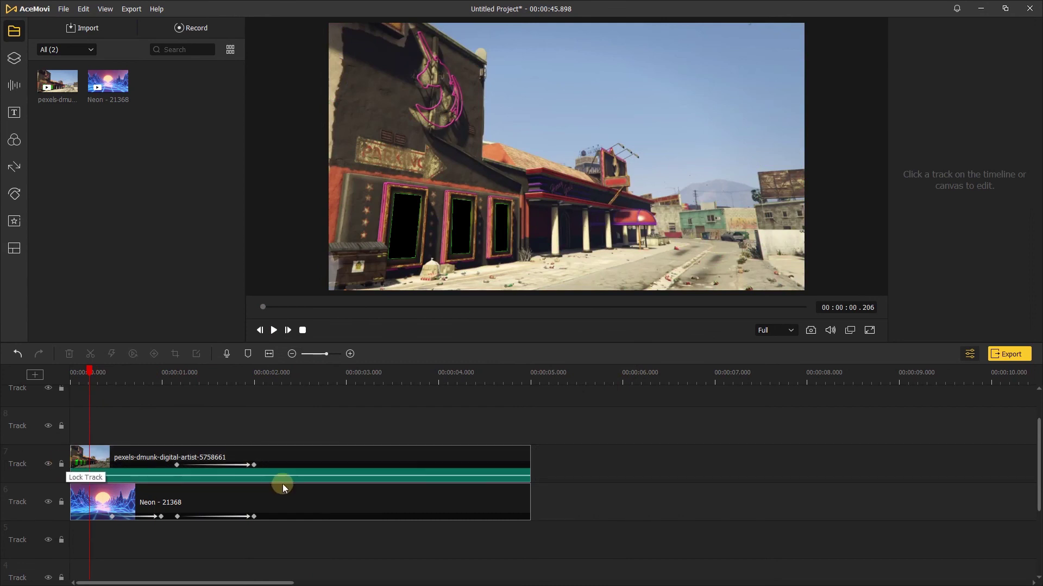
pyautogui.moveTo(256, 465); pyautogui.dragTo(246, 465)
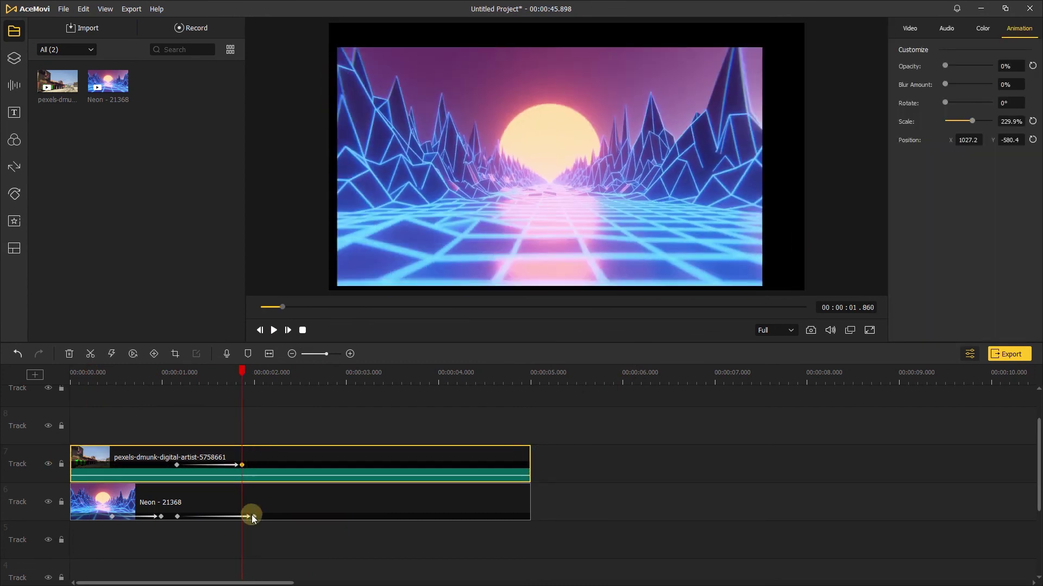
pyautogui.click(251, 515)
pyautogui.moveTo(111, 516); pyautogui.dragTo(98, 516)
pyautogui.click(274, 331)
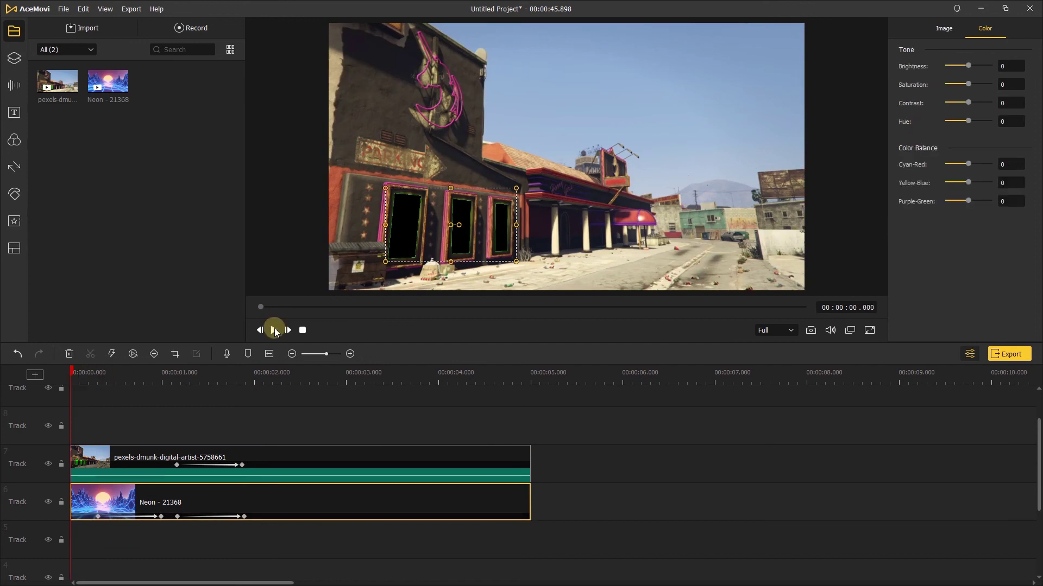